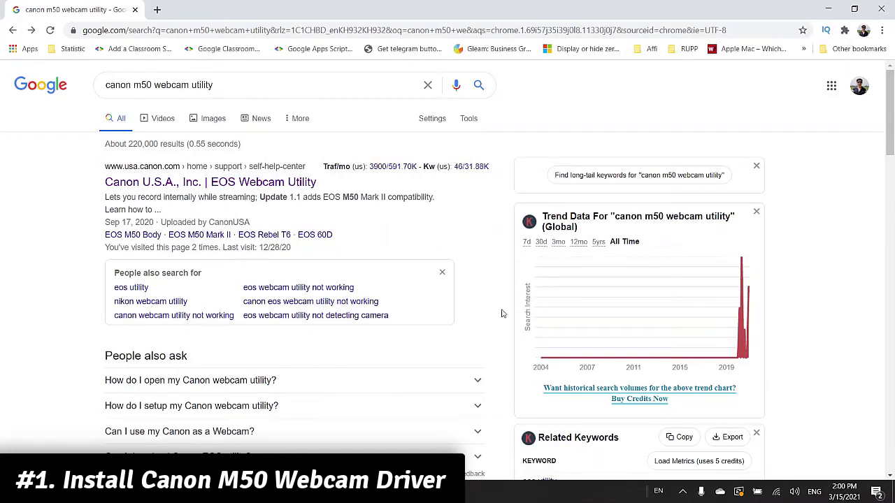
# Step: Select the 'm50 webcam utility' search query and open the 'Canon U.S.A., Inc. | EOS Webcam Utility' result
pyautogui.click(236, 84)
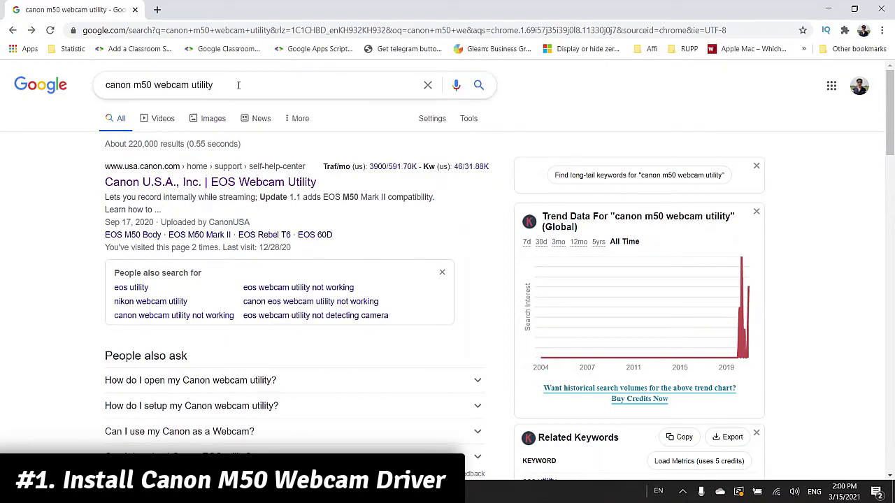
pyautogui.moveTo(236, 84); pyautogui.dragTo(88, 85)
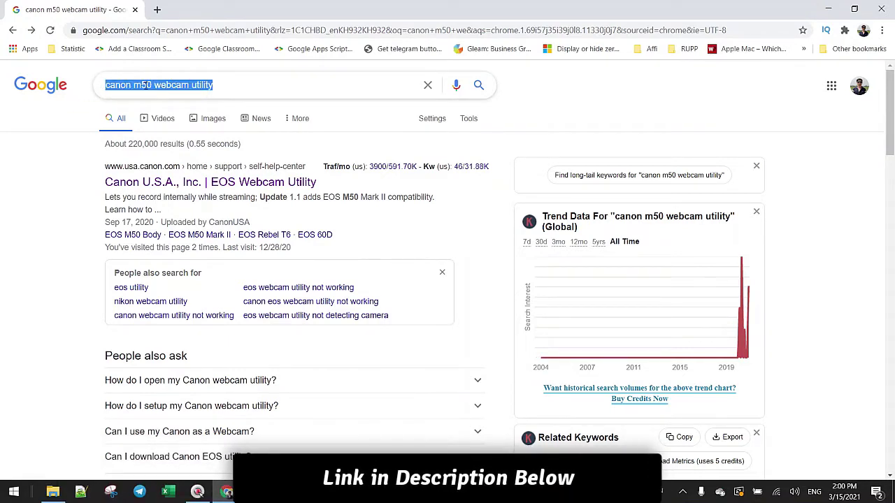
pyautogui.tripleClick(137, 85)
pyautogui.click(169, 84)
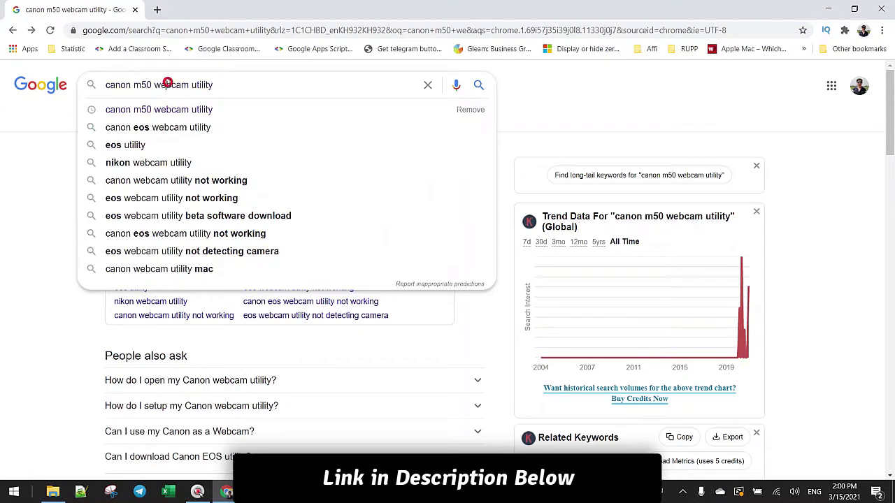
pyautogui.click(230, 81)
pyautogui.moveTo(137, 84); pyautogui.dragTo(245, 83)
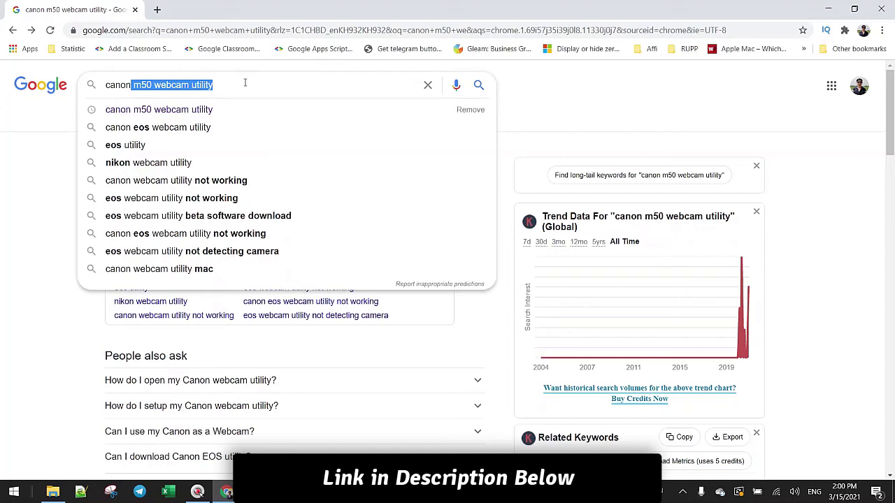
pyautogui.click(42, 391)
pyautogui.click(223, 182)
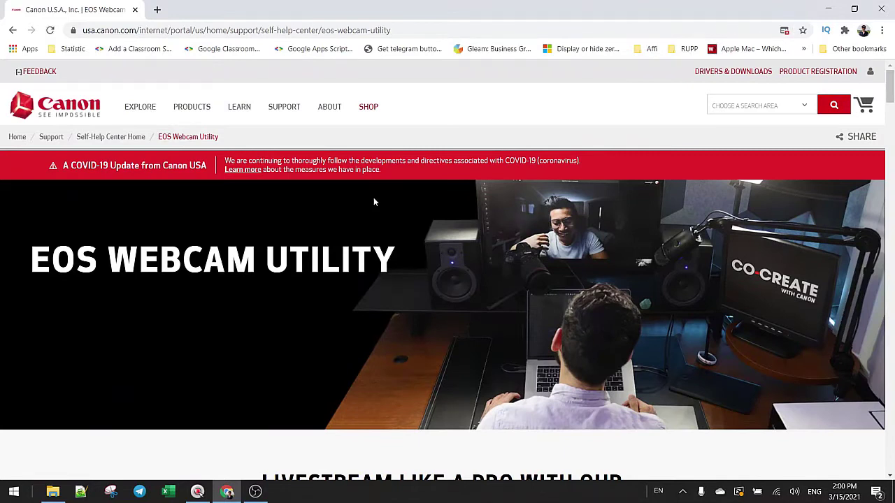
# Step: Scroll past the apps list and Before You Begin section to the EOS Cameras model list
pyautogui.scroll(-4, 369, 202)
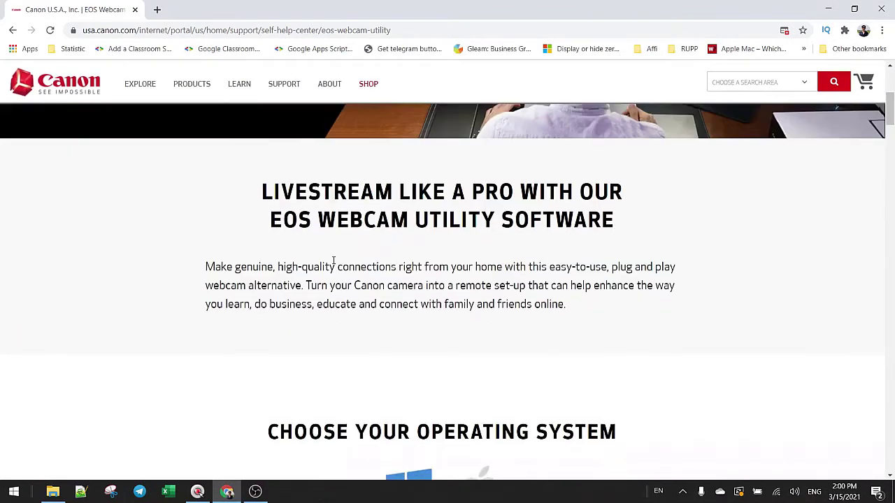
pyautogui.scroll(-4, 370, 250)
pyautogui.scroll(-10, 336, 262)
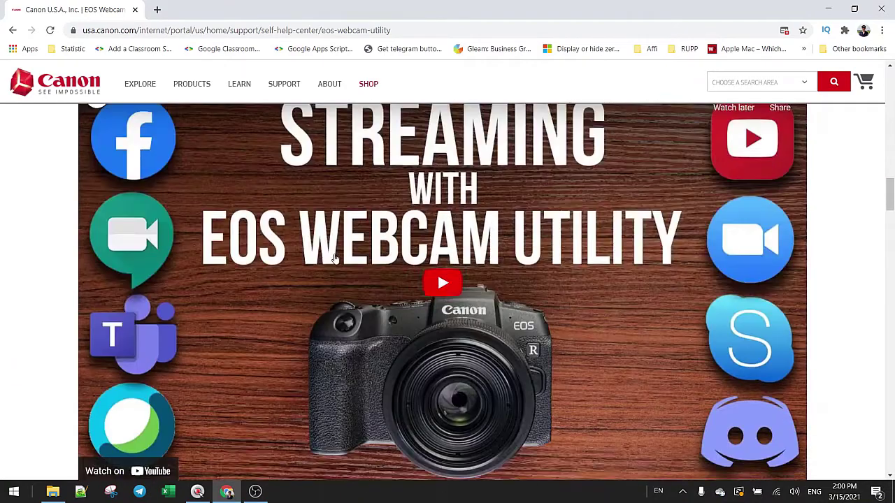
pyautogui.scroll(-12, 377, 252)
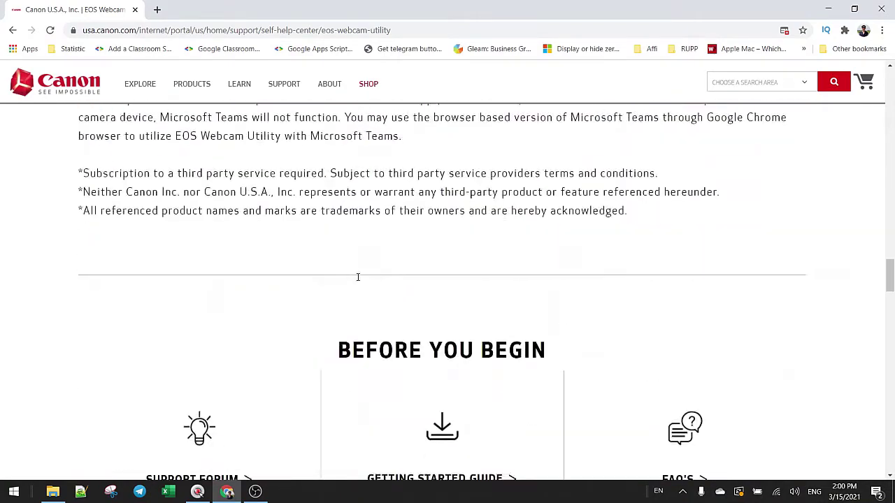
pyautogui.scroll(-7, 357, 278)
pyautogui.scroll(10, 359, 275)
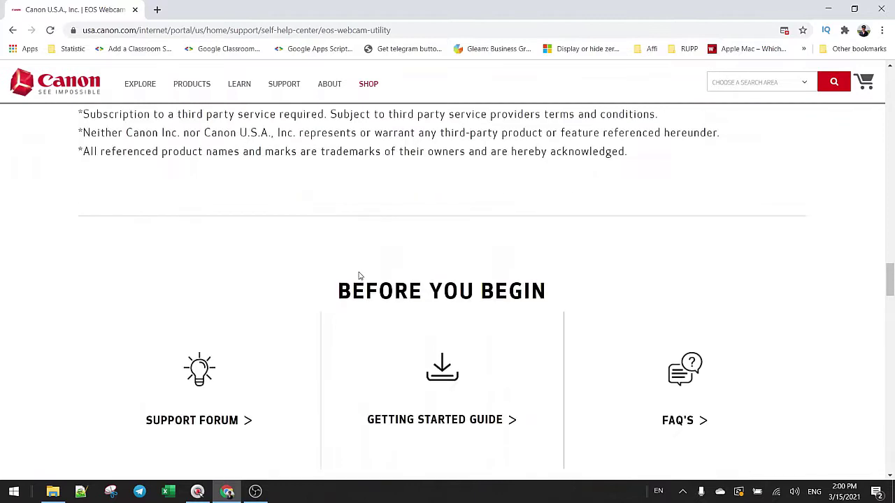
pyautogui.scroll(5, 359, 275)
pyautogui.scroll(-3, 359, 285)
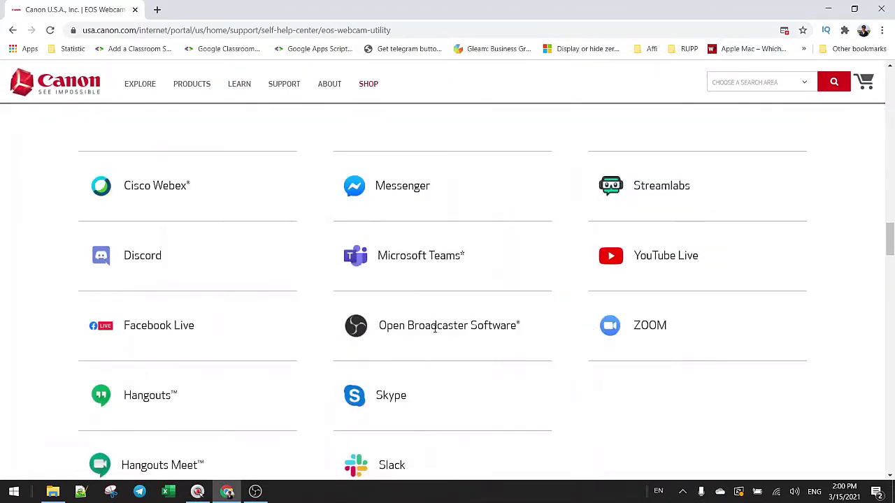
pyautogui.scroll(-3, 506, 342)
pyautogui.scroll(-13, 505, 334)
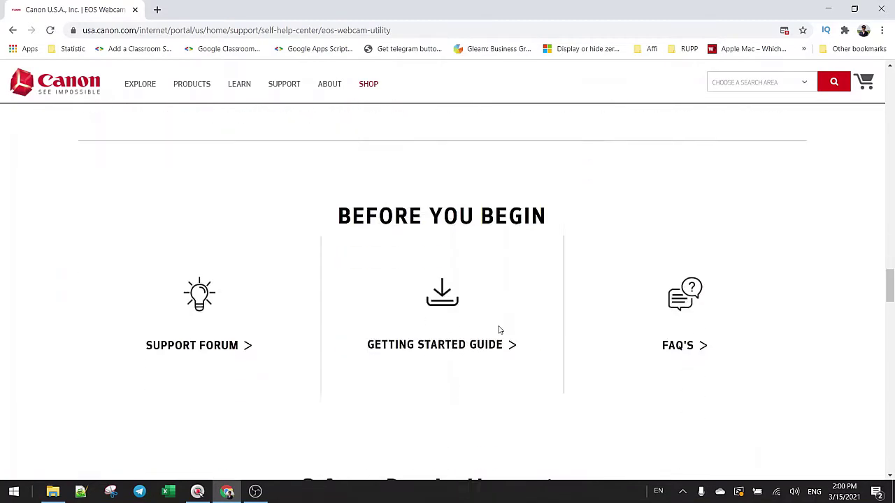
pyautogui.scroll(-3, 494, 323)
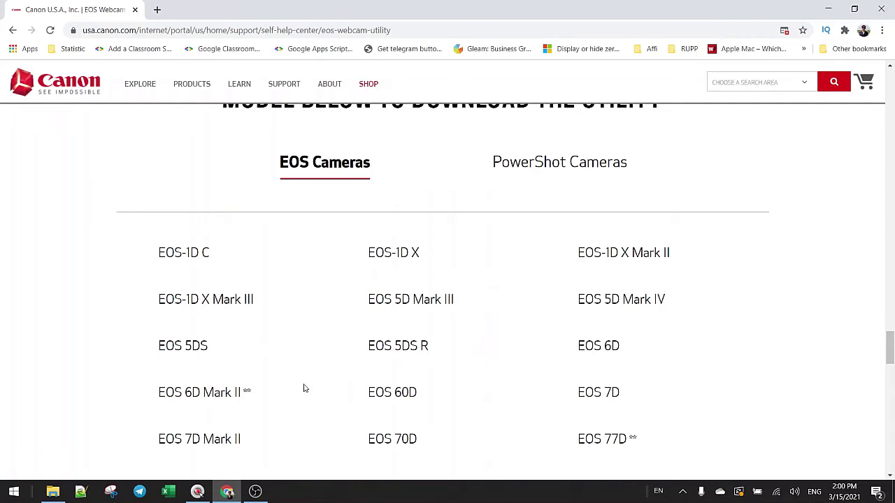
pyautogui.scroll(-4, 348, 352)
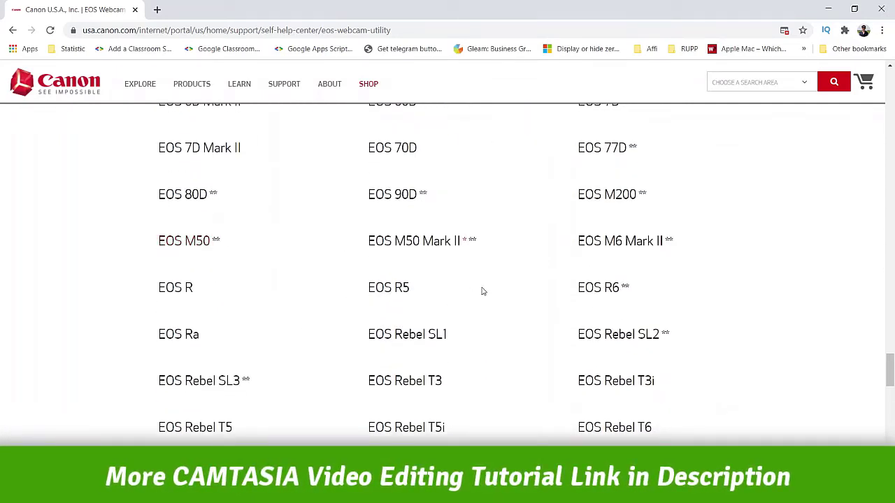
pyautogui.scroll(-6, 522, 292)
pyautogui.scroll(2, 518, 293)
pyautogui.scroll(1, 518, 293)
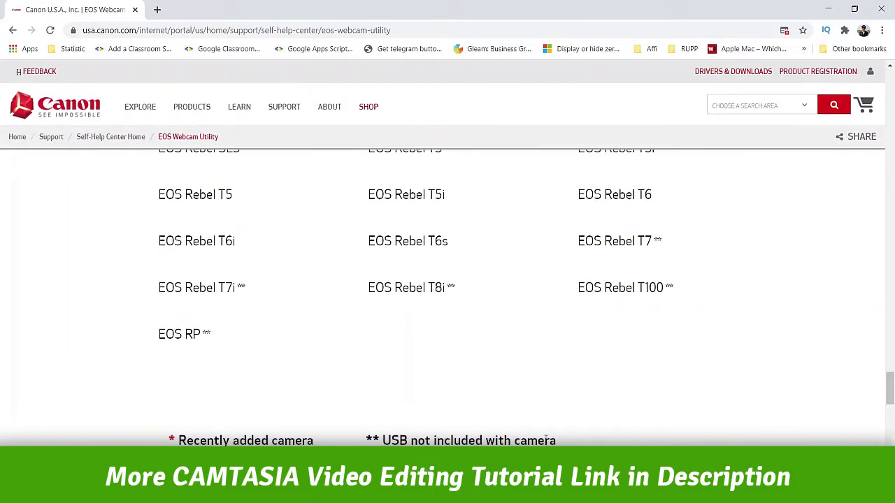
pyautogui.scroll(4, 551, 435)
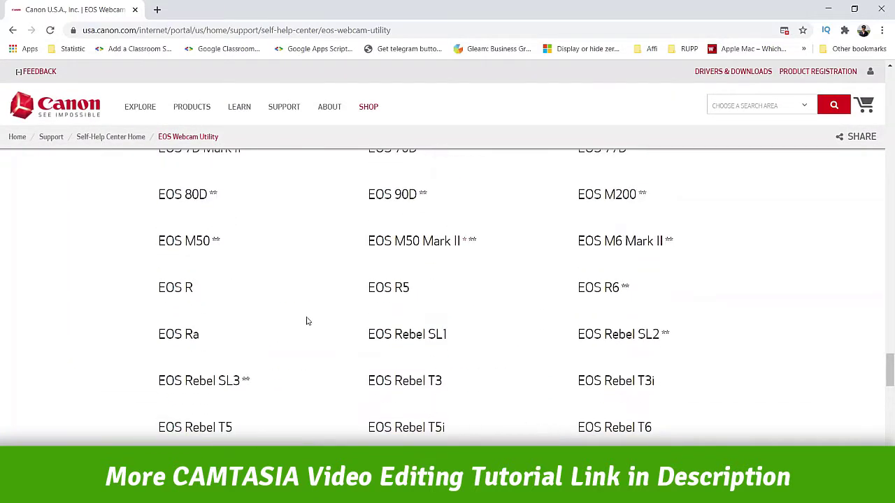
pyautogui.scroll(2, 306, 321)
# Step: Open the EOS M50 support page and expand the EOS Webcam Utility 1.1 Windows download
pyautogui.click(195, 359)
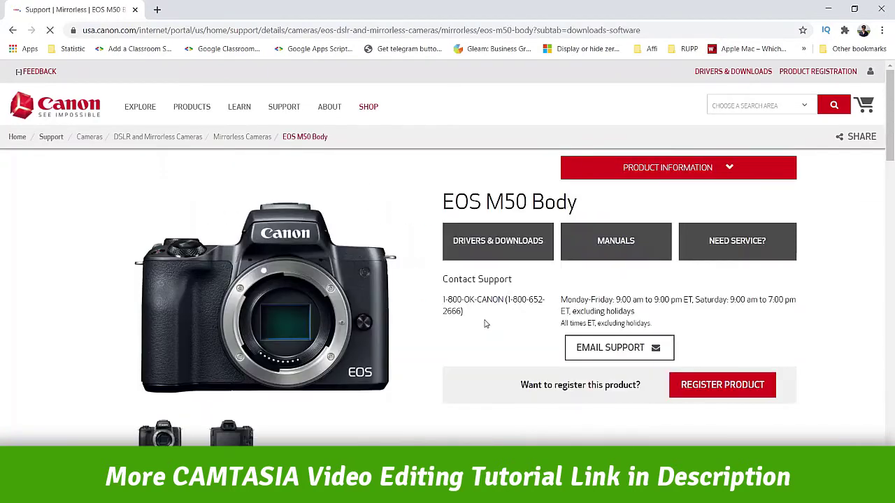
pyautogui.scroll(-3, 537, 287)
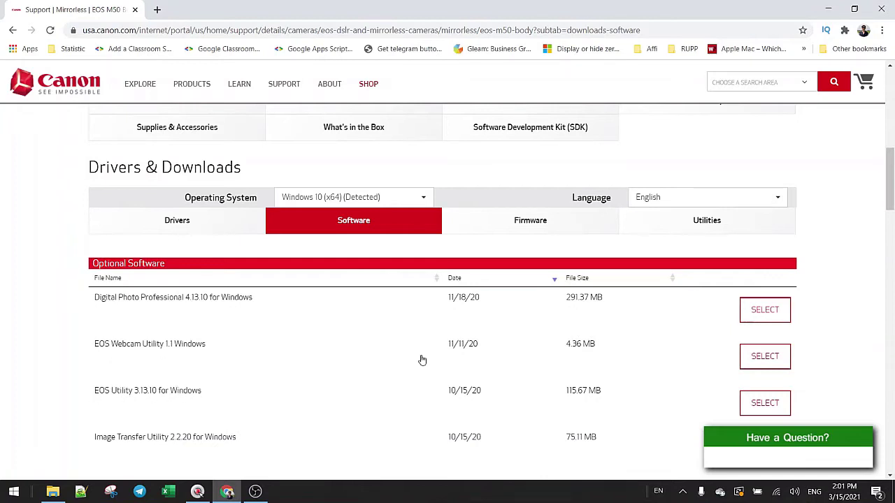
pyautogui.click(761, 360)
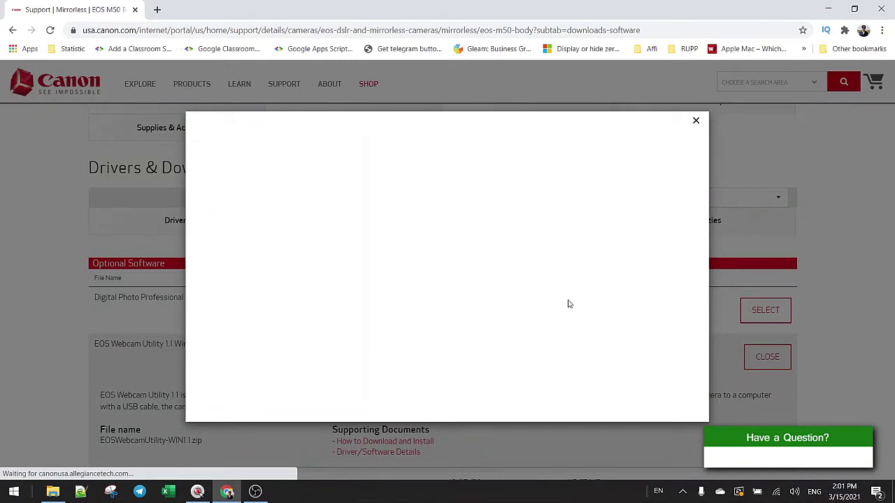
# Step: Dismiss the survey and download EOSWebcamUtility-WIN1.1.zip, closing the instructions popup
pyautogui.scroll(-4, 470, 341)
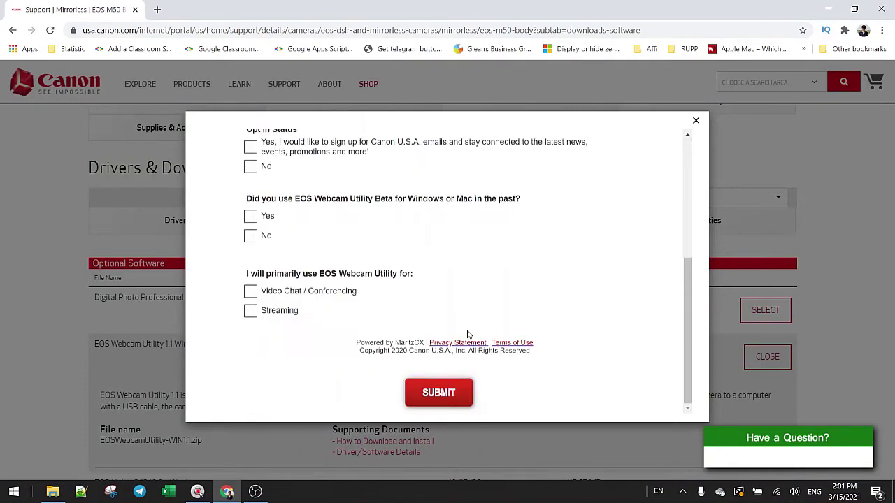
pyautogui.scroll(5, 283, 306)
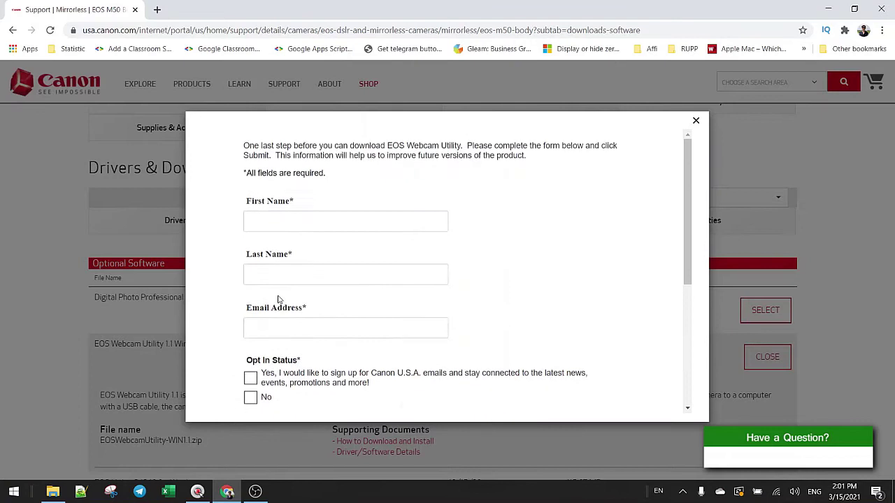
pyautogui.scroll(-5, 304, 302)
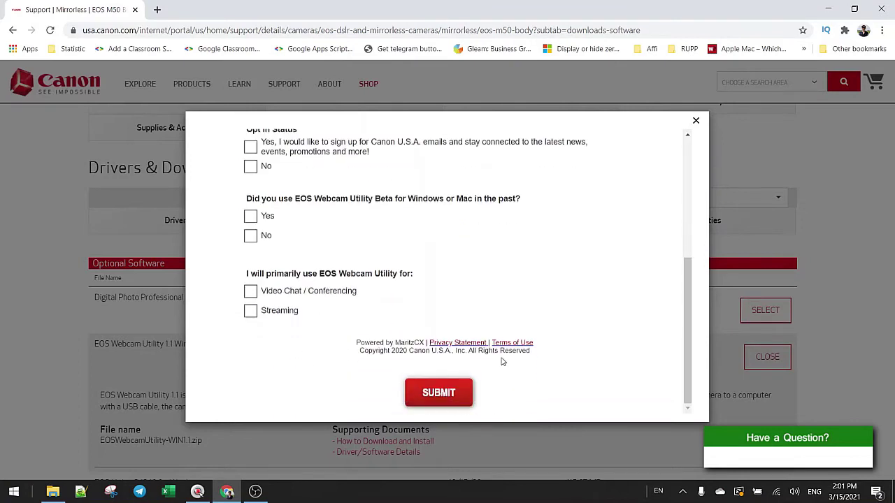
pyautogui.click(695, 121)
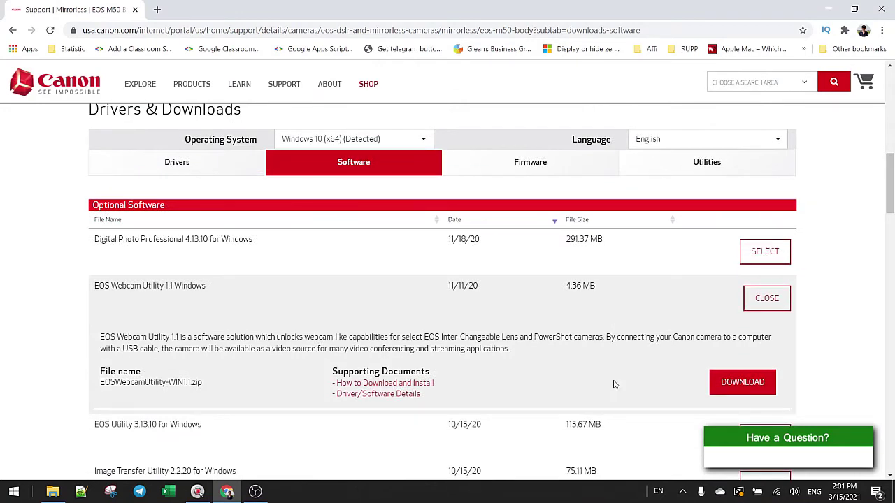
pyautogui.click(732, 381)
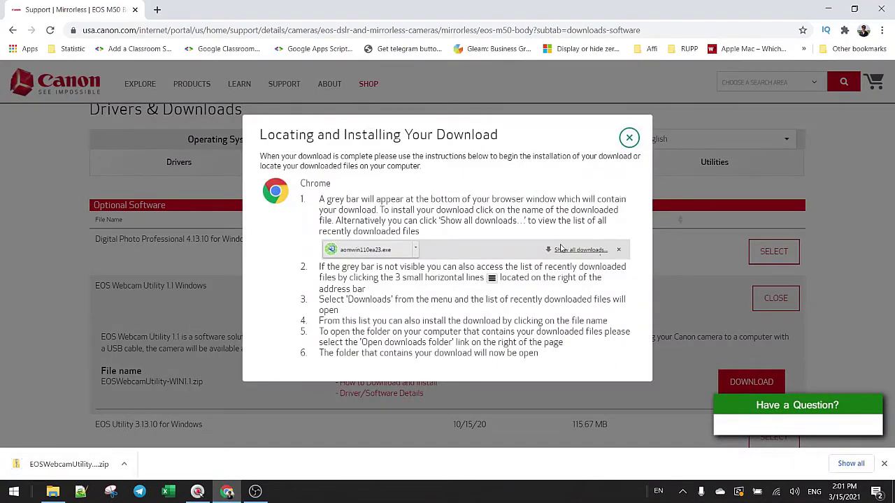
pyautogui.click(629, 137)
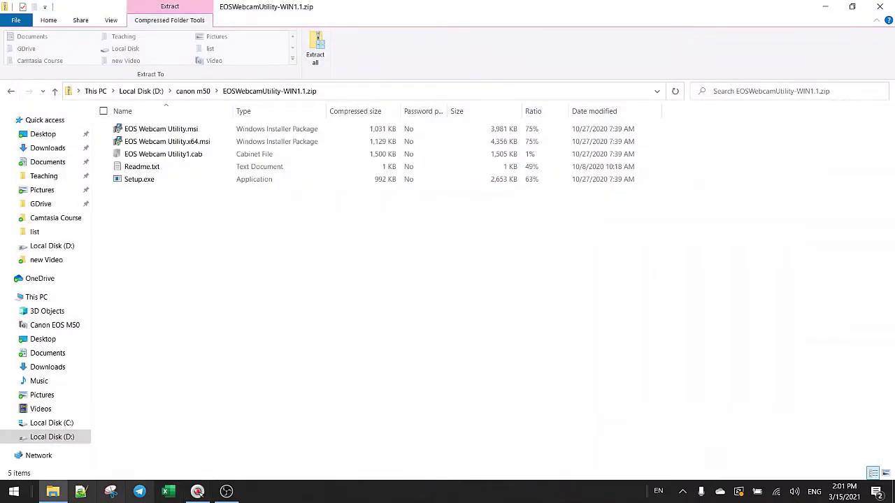
# Step: Launch Setup.exe from the EOS Webcam Utility zip, allowing it past the security warning
pyautogui.click(260, 245)
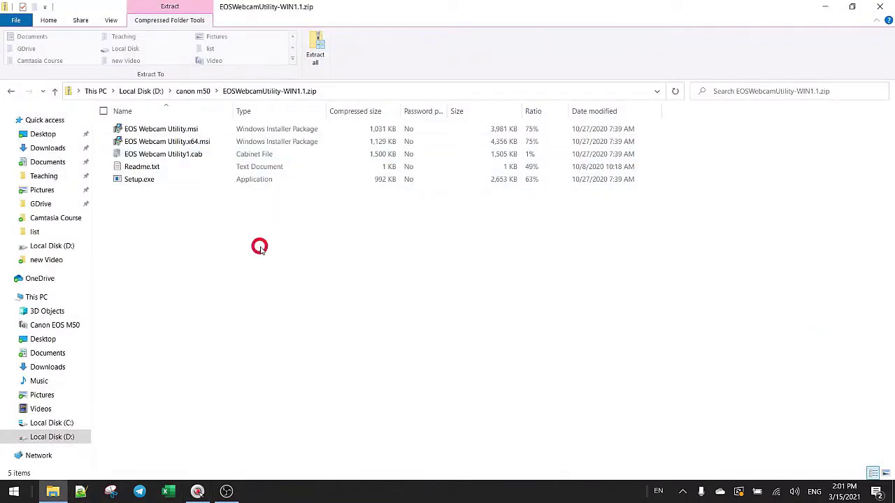
pyautogui.click(160, 179)
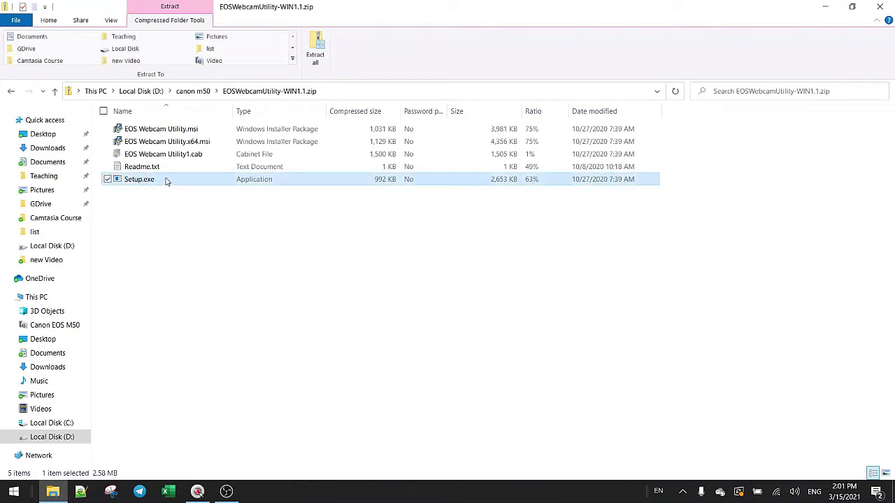
pyautogui.doubleClick(166, 181)
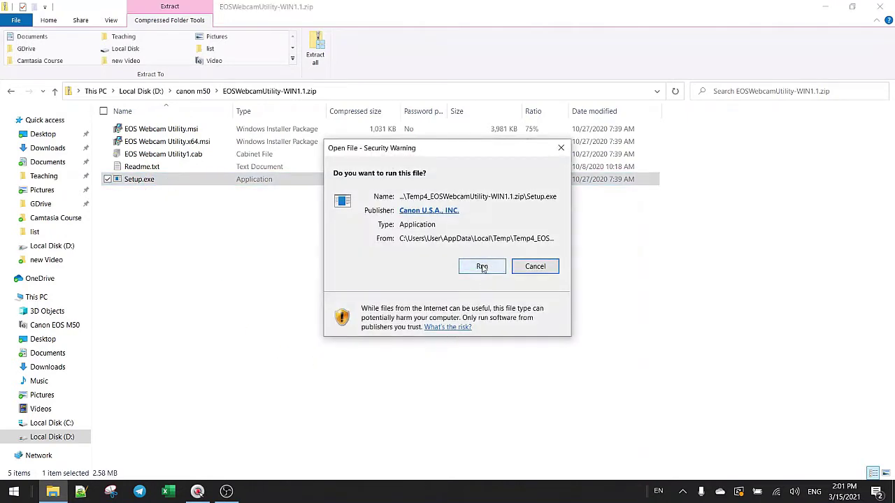
pyautogui.click(481, 268)
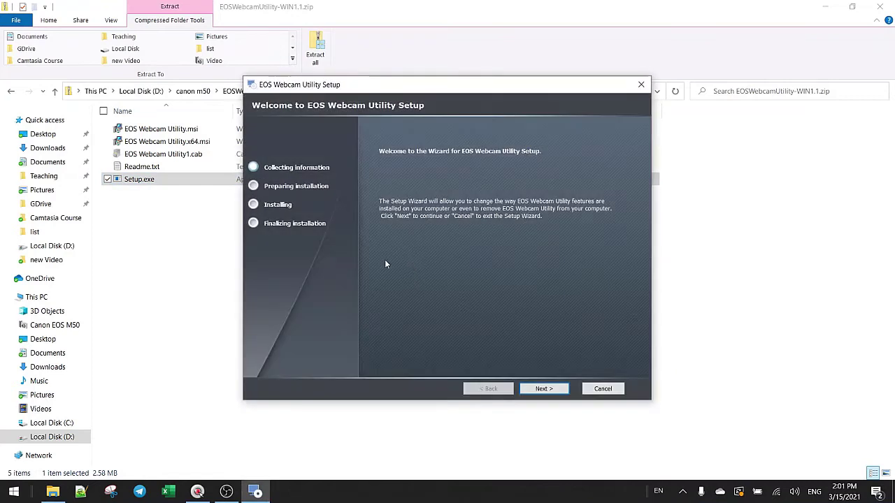
# Step: Choose Repair in the setup wizard, run the repair, and finish the wizard
pyautogui.click(546, 388)
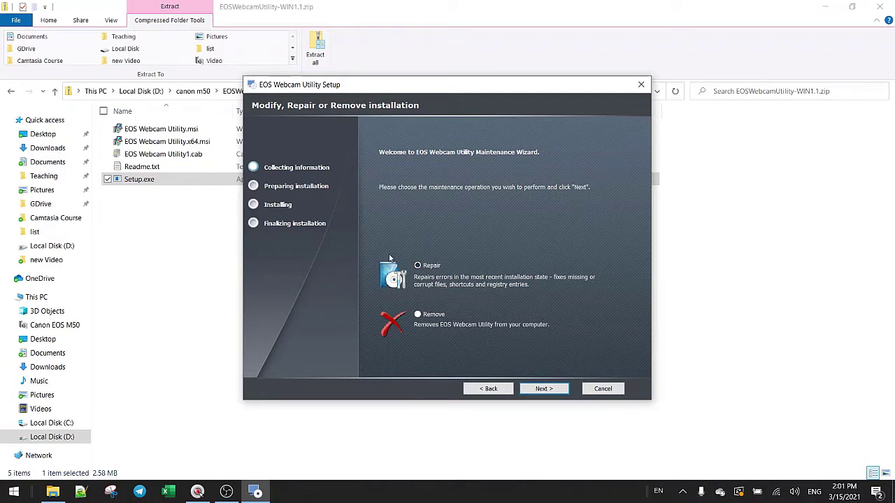
pyautogui.click(549, 389)
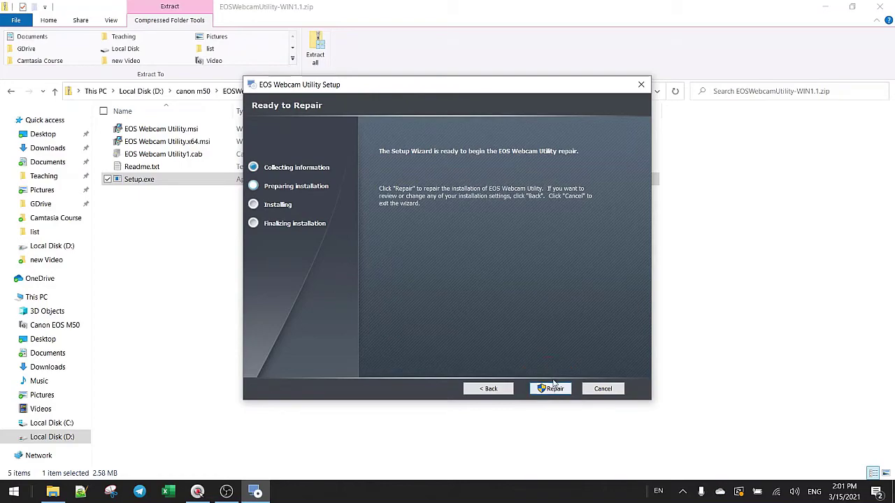
pyautogui.click(553, 386)
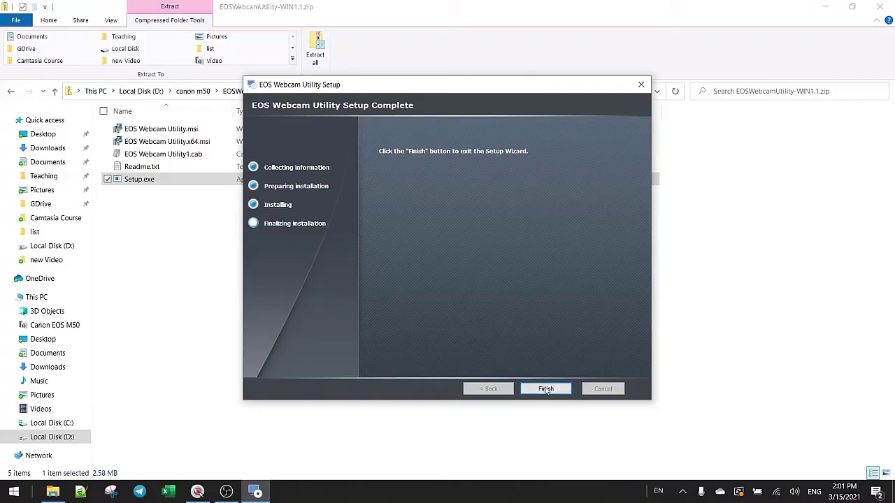
pyautogui.click(546, 389)
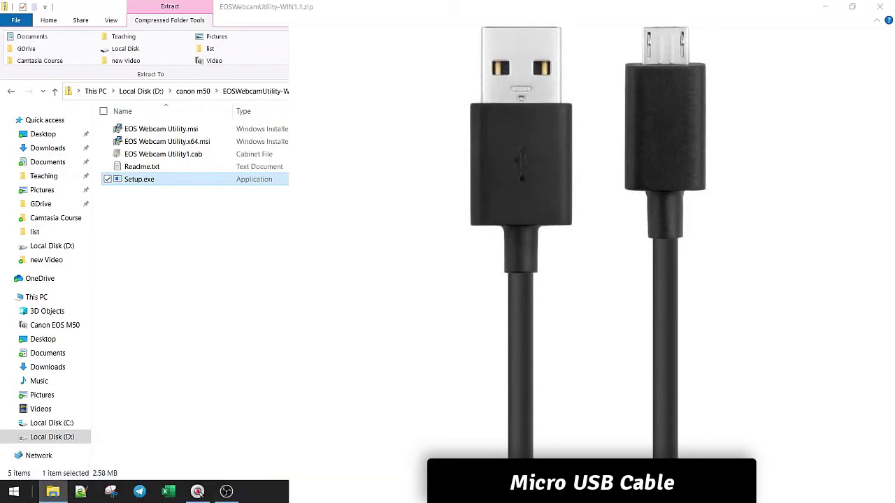
# Step: Launch Camtasia 2019 from the Start menu
pyautogui.click(13, 491)
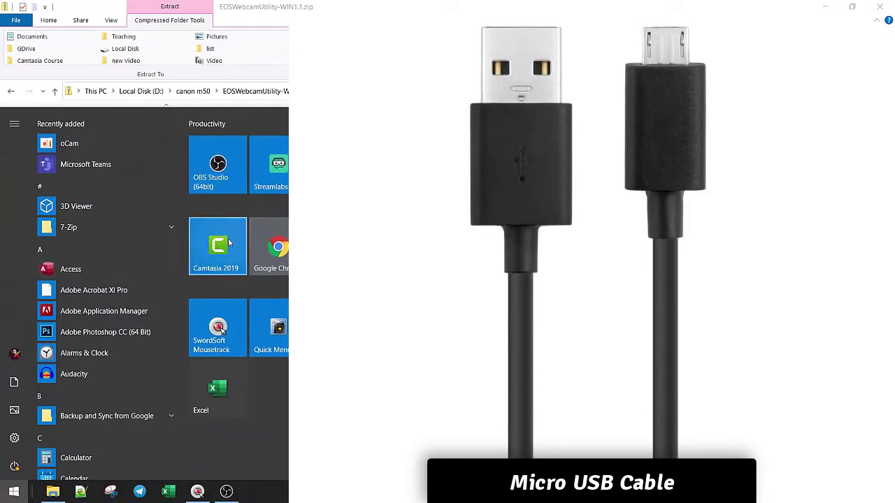
pyautogui.click(218, 261)
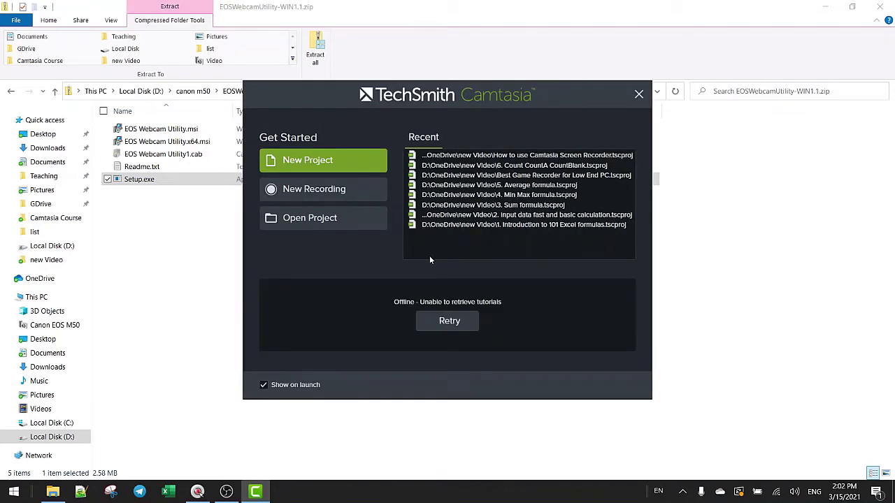
# Step: Start a new recording with the camera turned on and set to EOS Webcam Utility
pyautogui.click(325, 190)
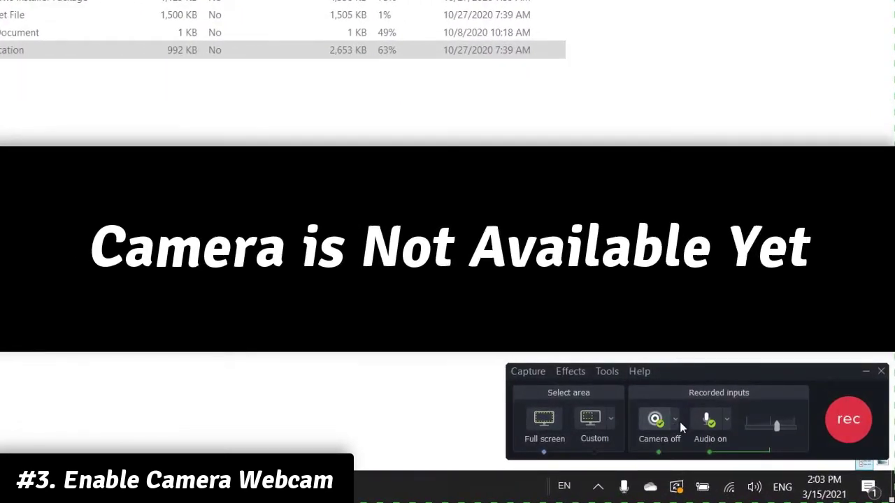
pyautogui.click(680, 421)
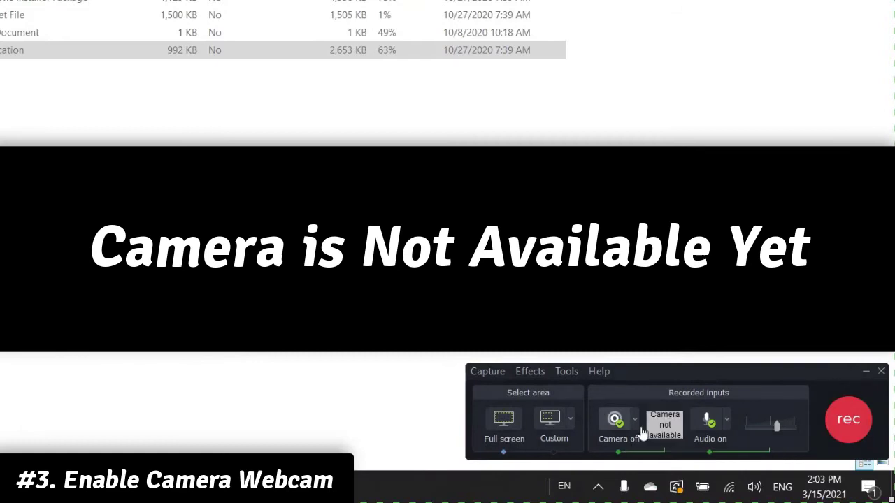
pyautogui.click(635, 419)
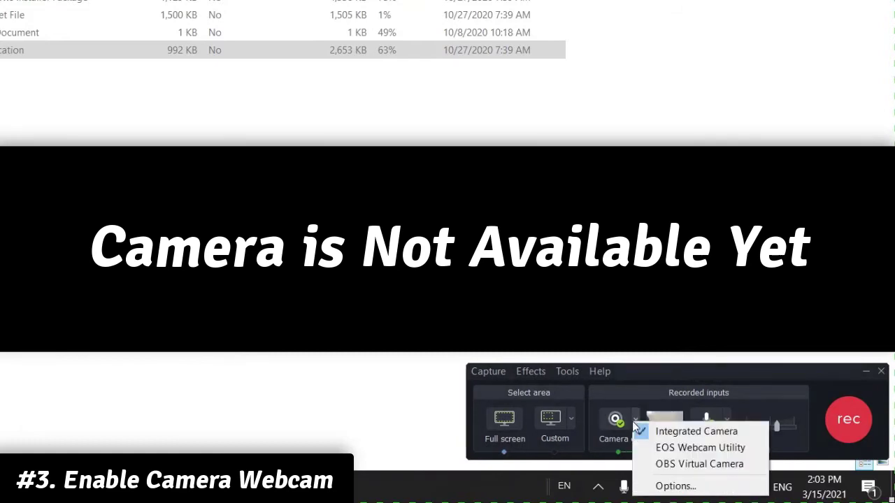
pyautogui.click(703, 451)
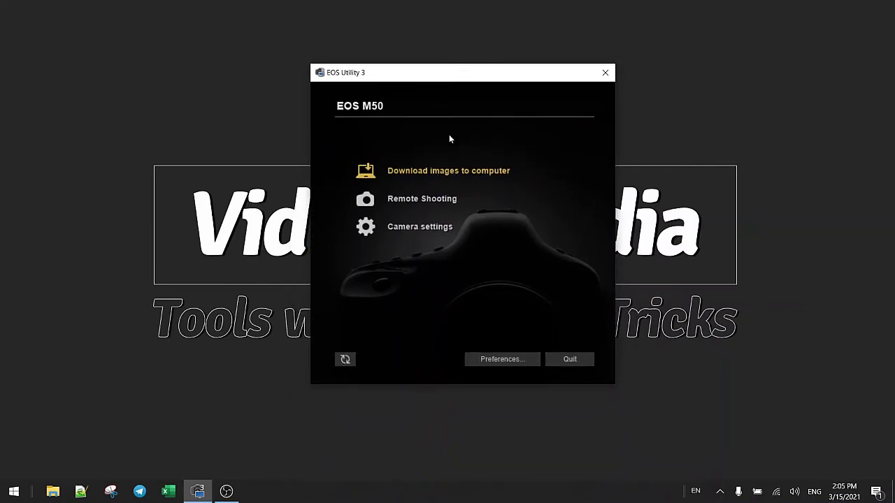
# Step: Quit EOS Utility 3 and relaunch Camtasia 2019 from the Start menu
pyautogui.click(573, 359)
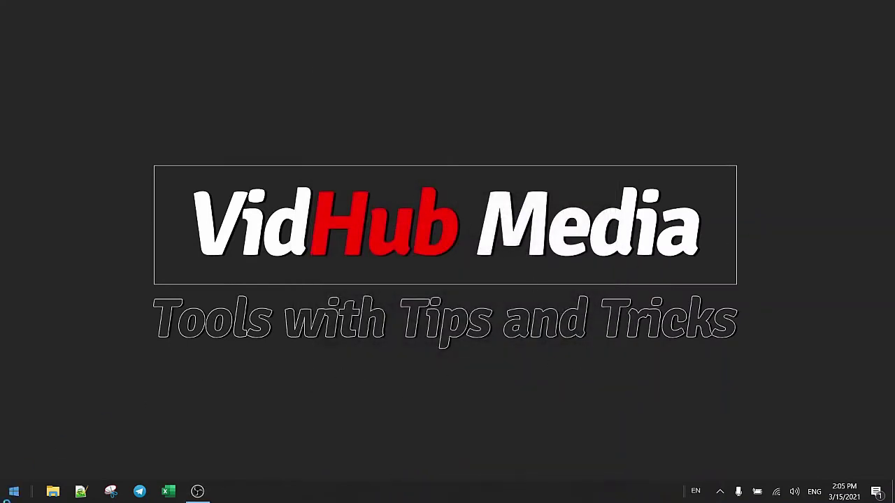
pyautogui.click(14, 491)
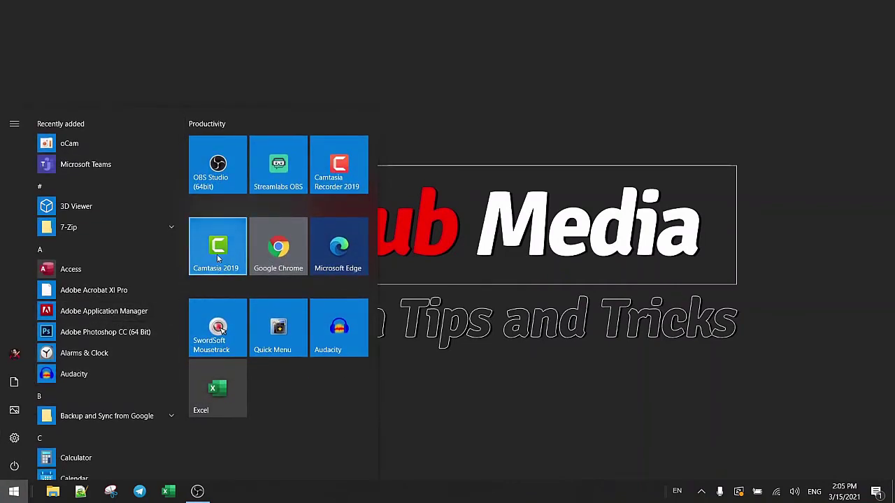
pyautogui.click(218, 254)
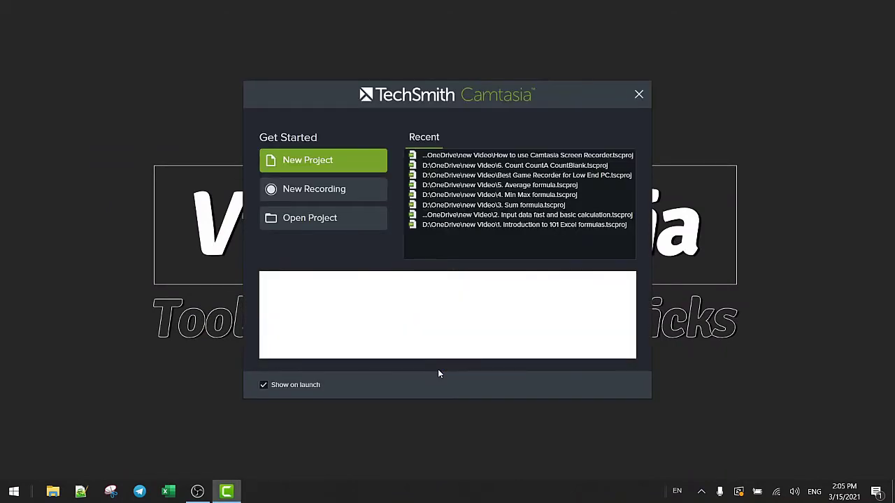
# Step: Start a new recording with EOS Webcam Utility as the camera and wait for its thumbnail
pyautogui.click(327, 191)
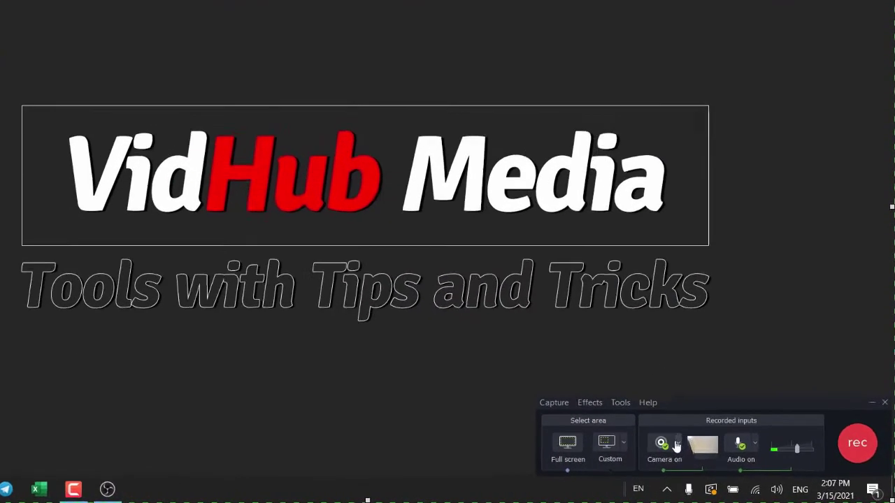
pyautogui.click(677, 444)
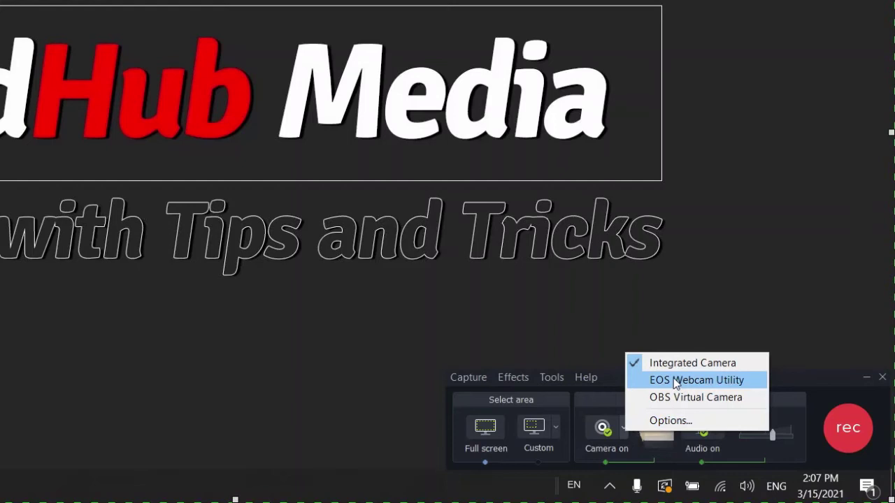
pyautogui.click(644, 383)
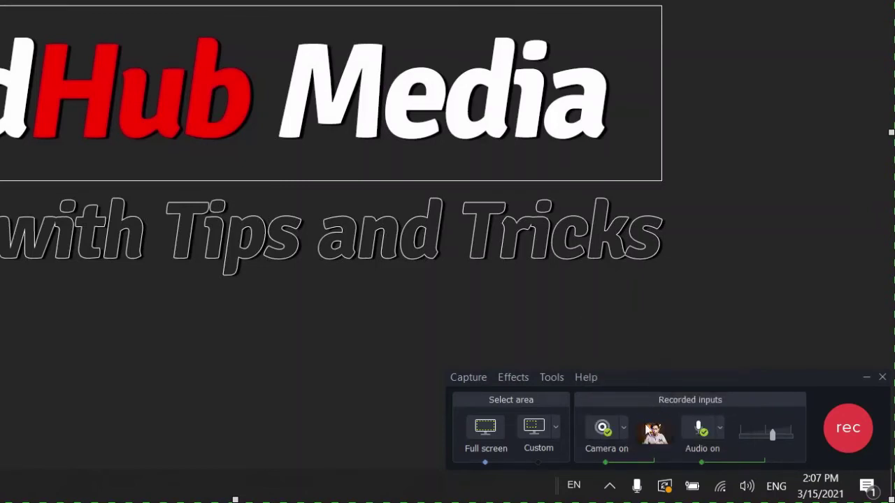
pyautogui.moveTo(658, 441)
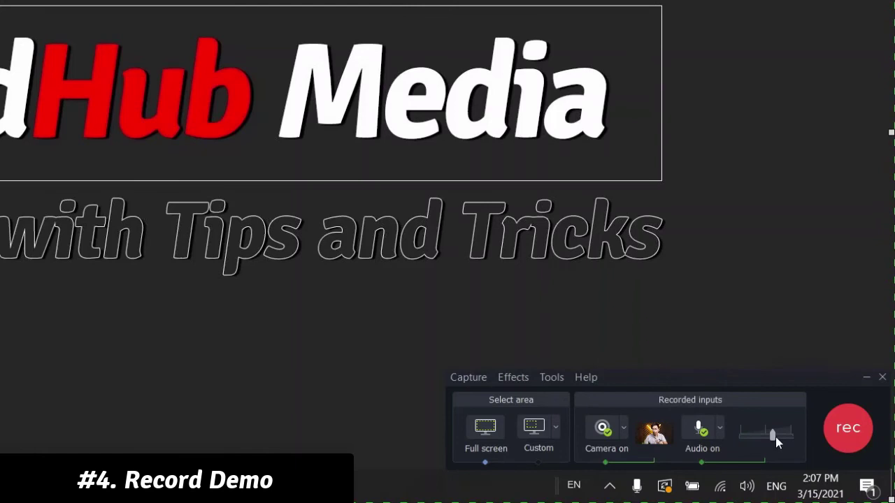
# Step: Nudge the microphone level up and start recording the screen and webcam
pyautogui.moveTo(775, 437); pyautogui.dragTo(784, 439)
pyautogui.click(846, 425)
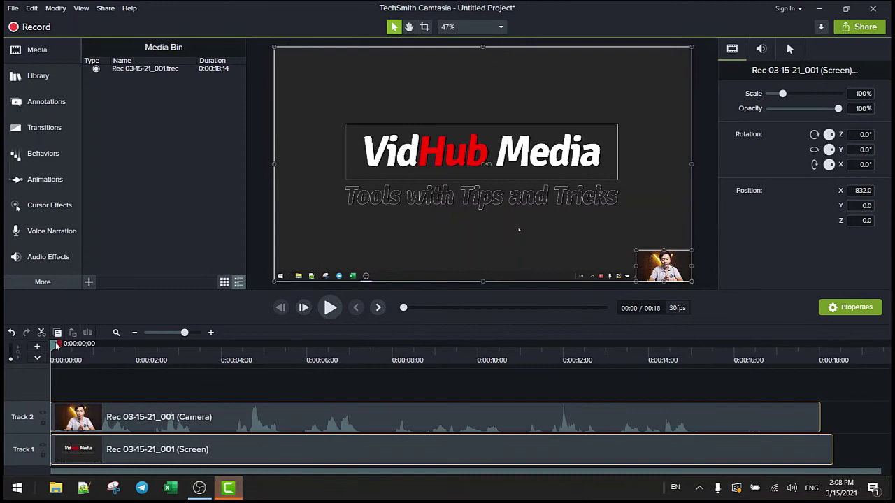
# Step: Preview the recording and enlarge the camera overlay to fill the frame
pyautogui.moveTo(58, 347); pyautogui.dragTo(246, 398)
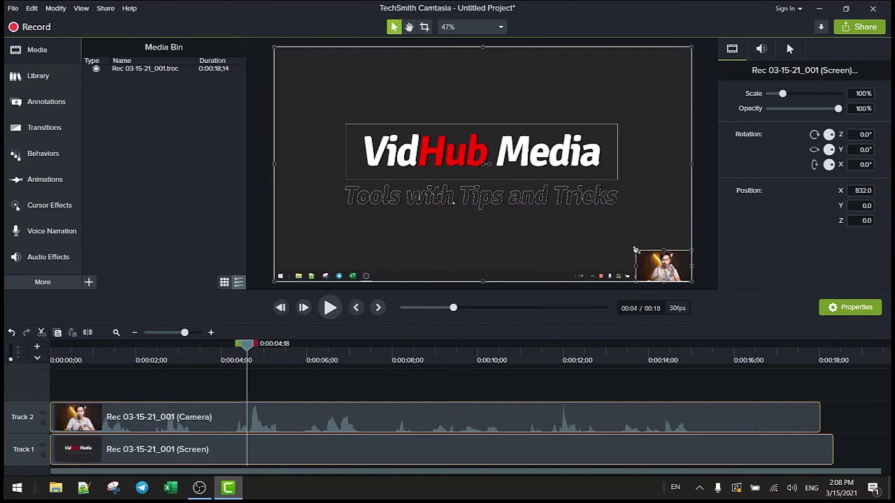
pyautogui.click(637, 399)
pyautogui.click(636, 404)
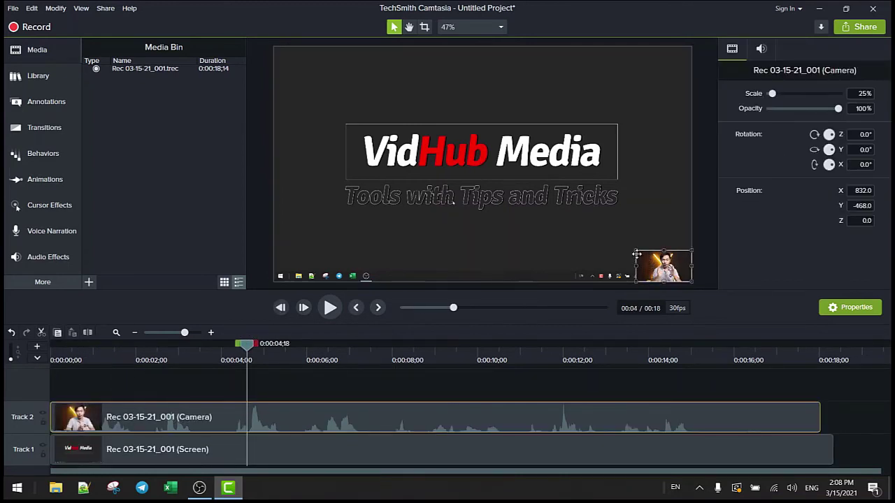
pyautogui.moveTo(634, 249); pyautogui.dragTo(338, 50)
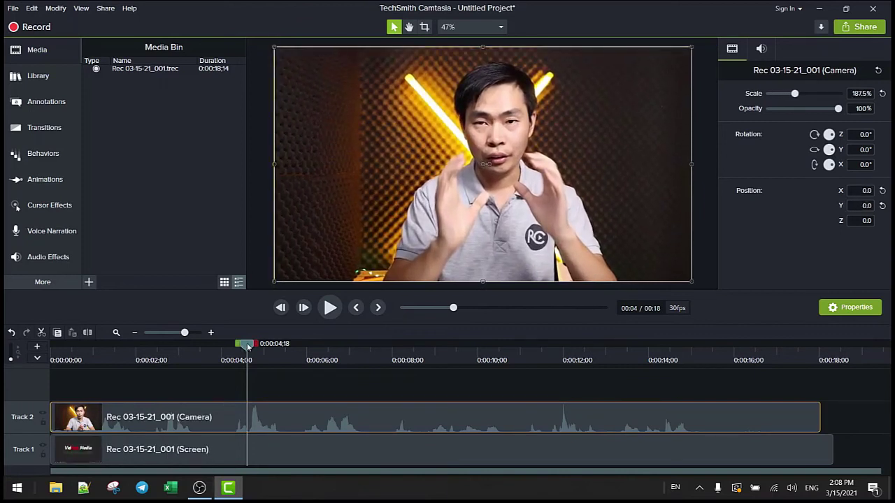
pyautogui.moveTo(246, 345); pyautogui.dragTo(355, 435)
# Step: Shrink the camera overlay to 70.7% in the lower-right corner and check the preview
pyautogui.click(402, 452)
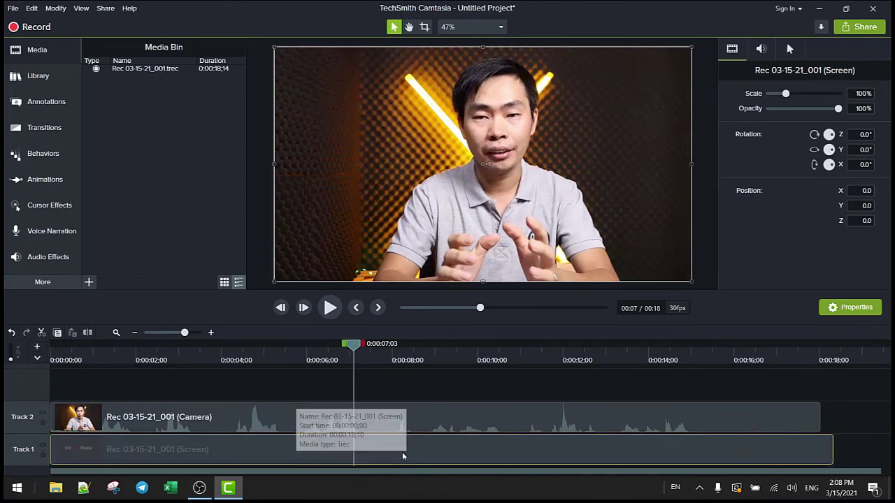
pyautogui.click(77, 417)
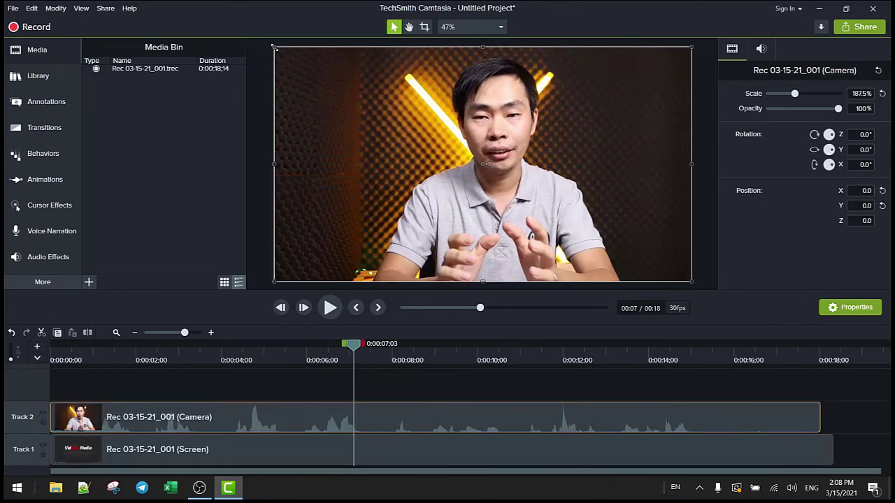
pyautogui.moveTo(274, 47); pyautogui.dragTo(535, 193)
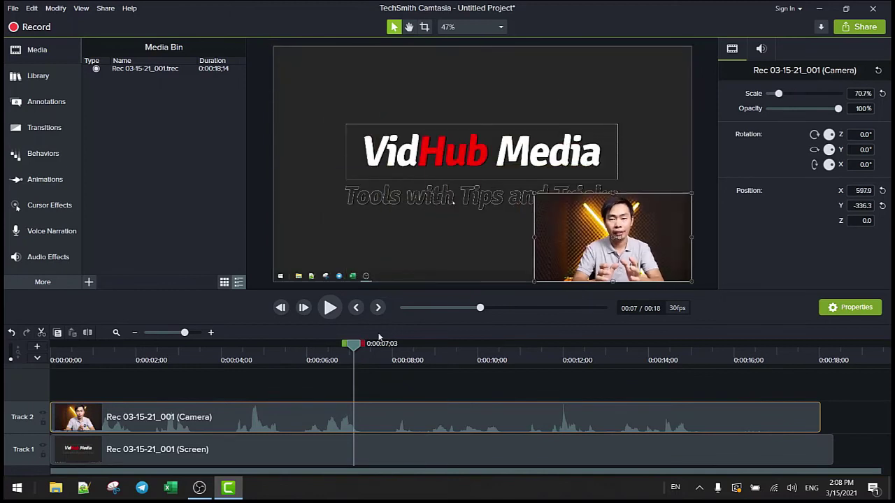
pyautogui.moveTo(353, 343); pyautogui.dragTo(162, 343)
pyautogui.moveTo(98, 377); pyautogui.dragTo(216, 381)
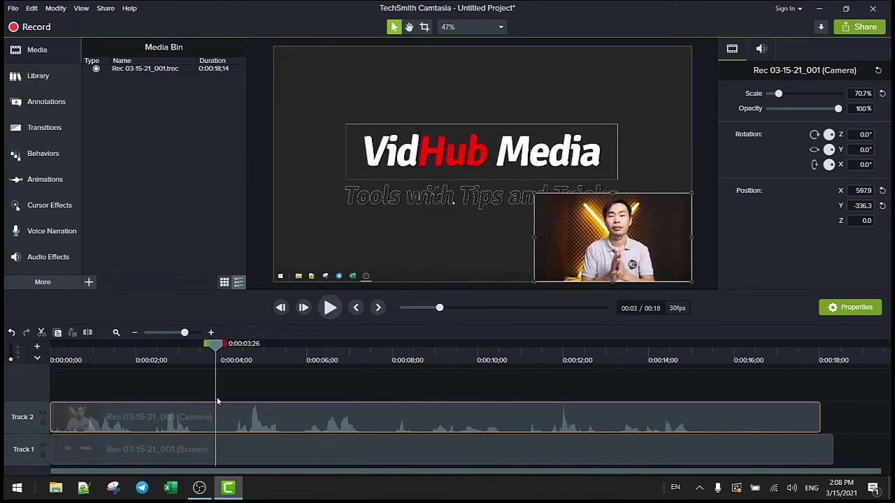
pyautogui.click(291, 459)
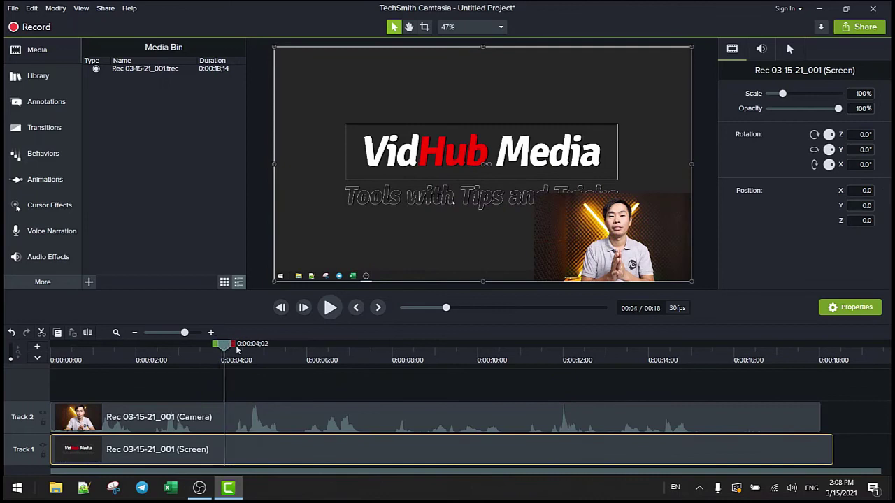
pyautogui.click(464, 357)
pyautogui.click(497, 422)
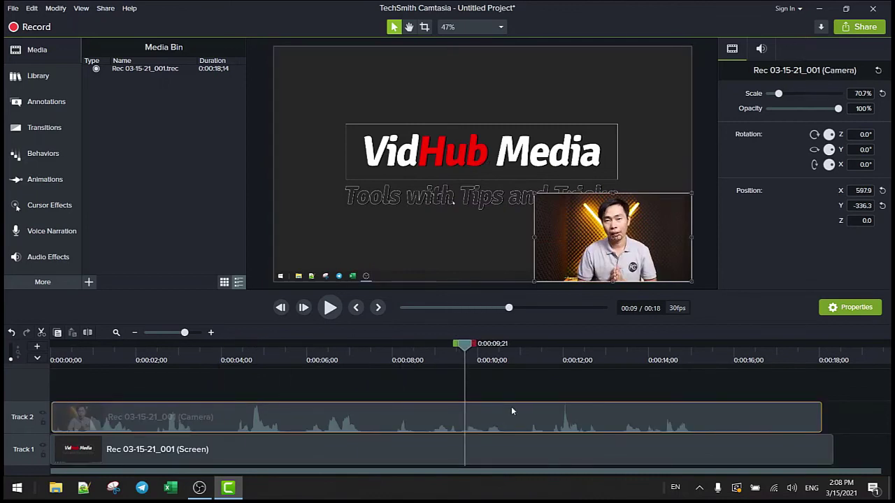